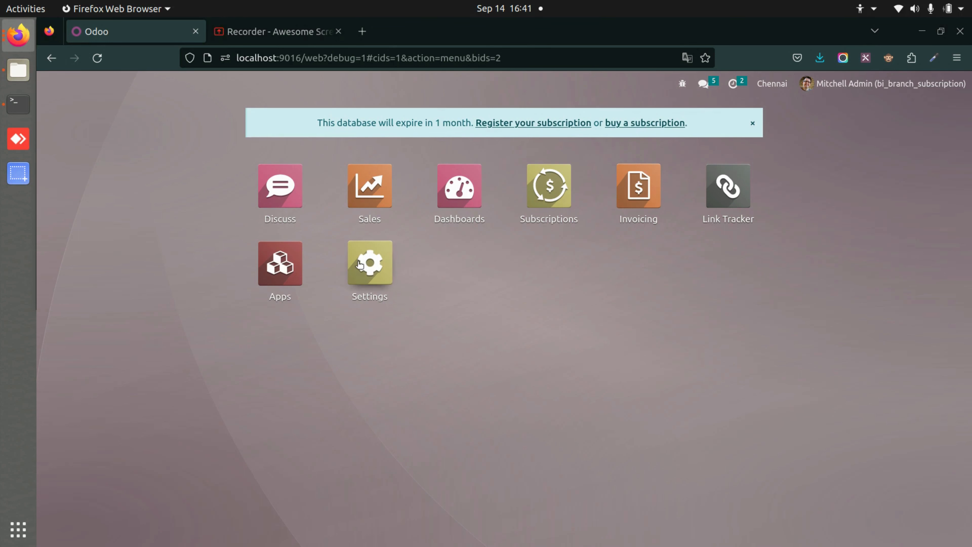
Open the branch list in Settings and examine the Mumbai branch record's details.
left_click(374, 274)
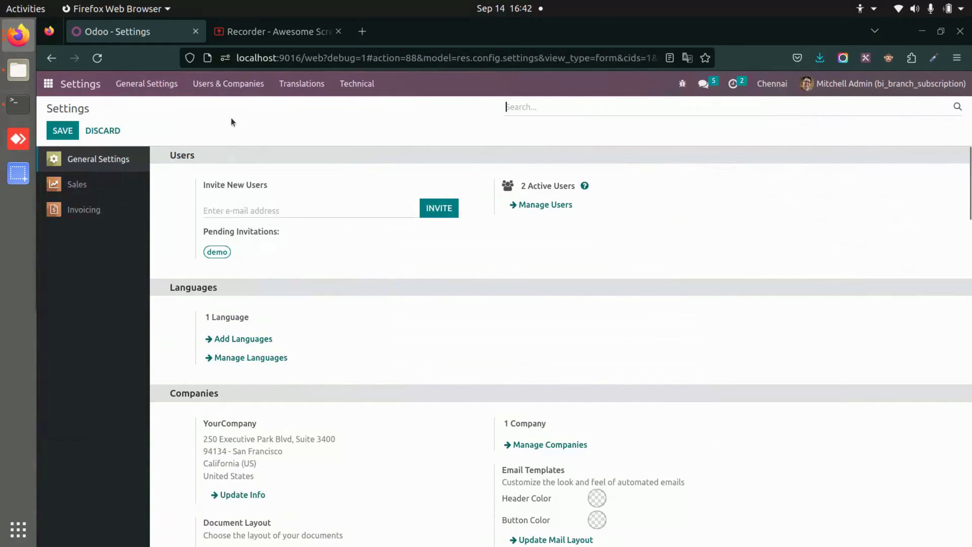
left_click(237, 88)
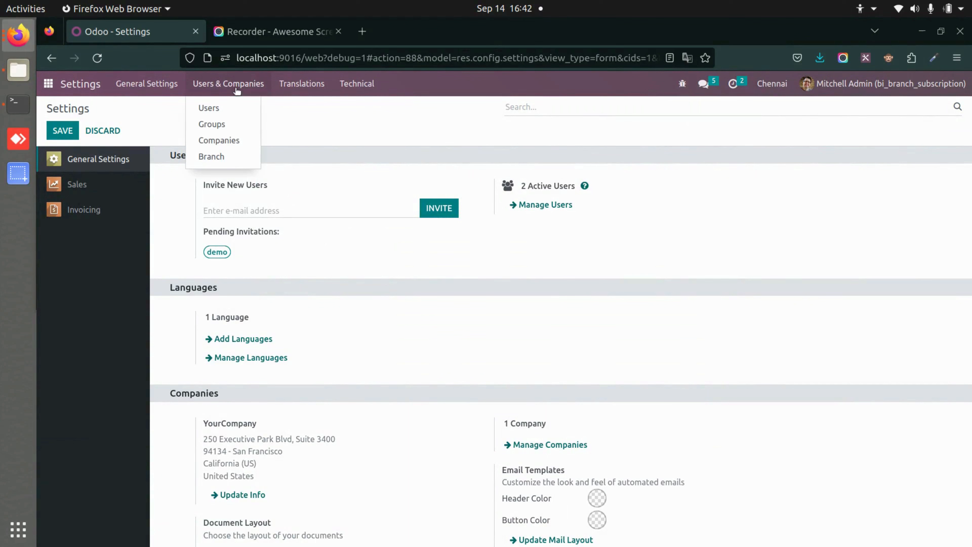
left_click(226, 157)
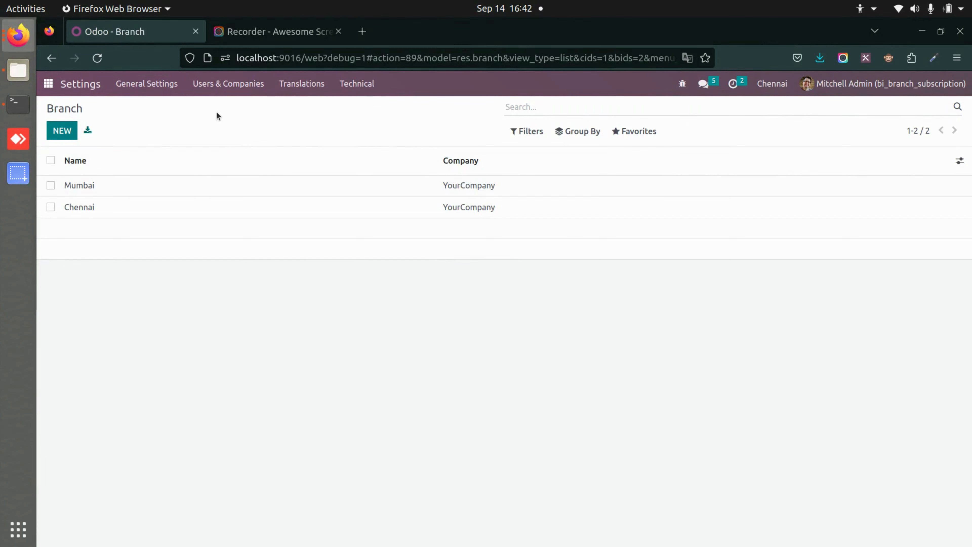
left_click(424, 192)
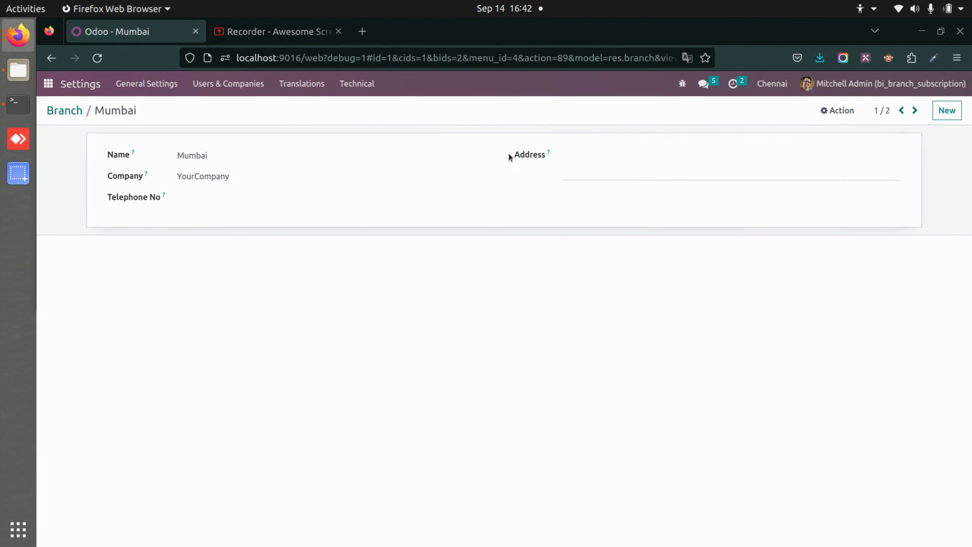
left_click(66, 111)
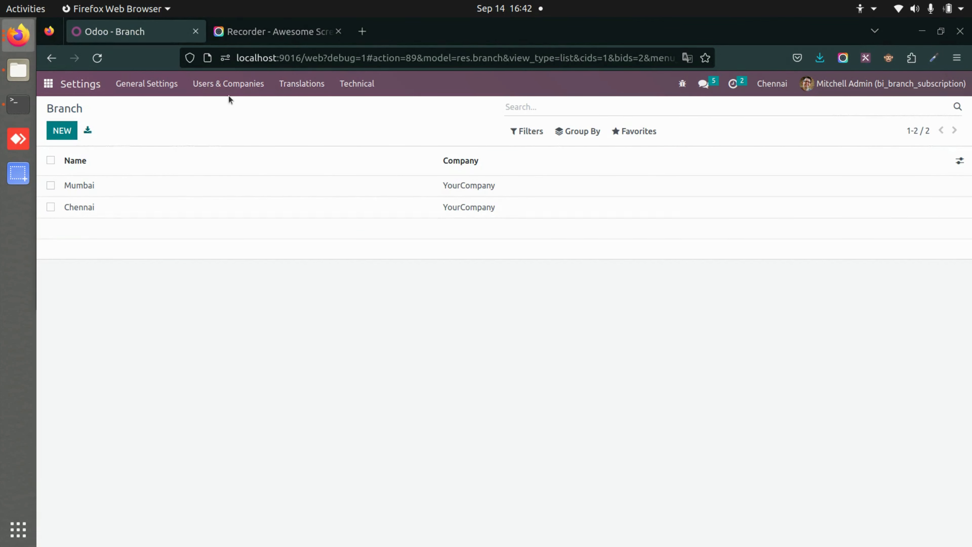
Open the administrator's user record and examine the allowed branches and current branch in its preferences.
left_click(226, 83)
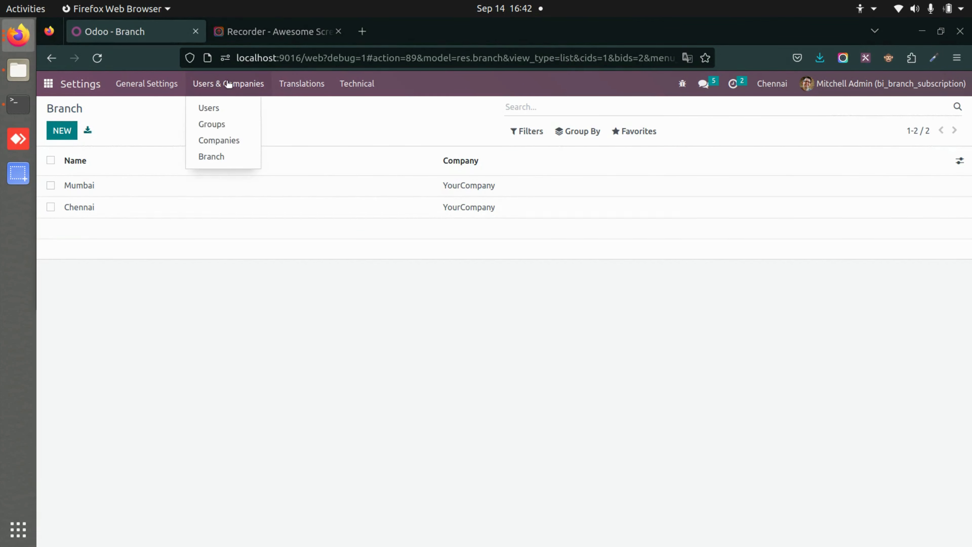
left_click(224, 107)
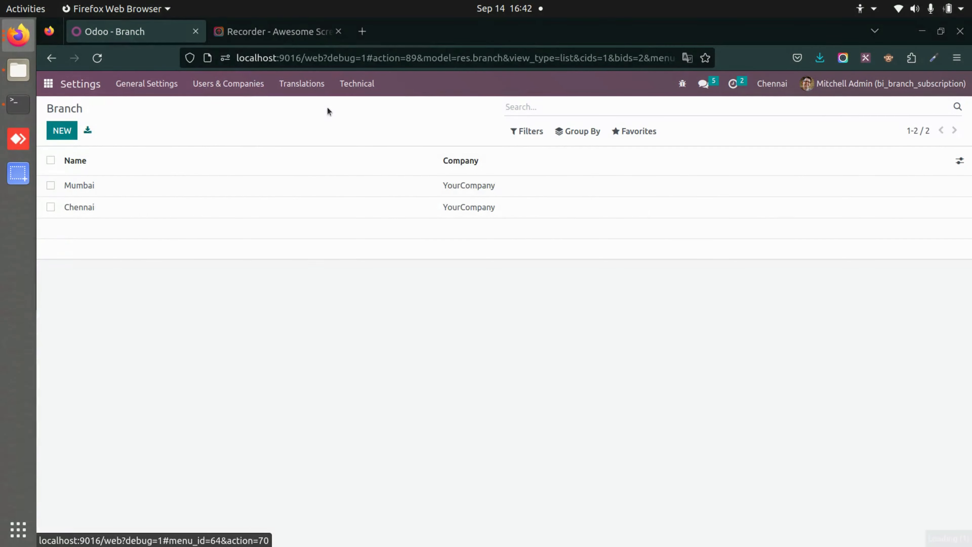
left_click(349, 213)
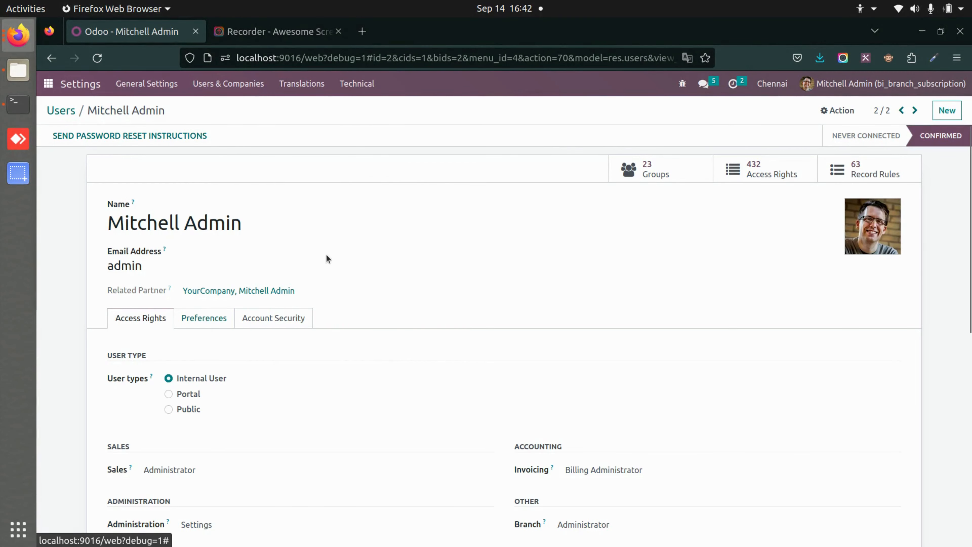
left_click(204, 318)
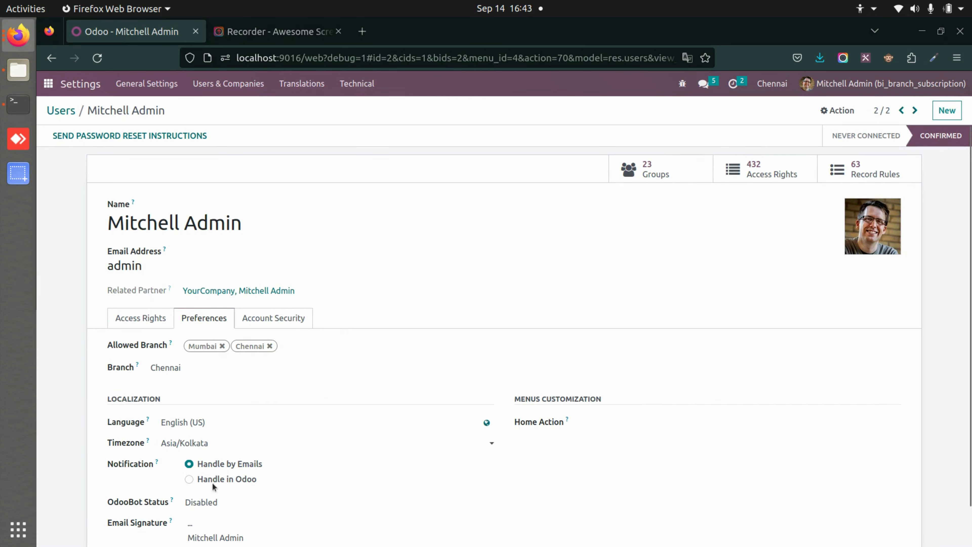
left_click(52, 111)
Start a new subscription quotation for the first individual Azure Interior contact and check which branches are selectable for the session.
left_click(48, 84)
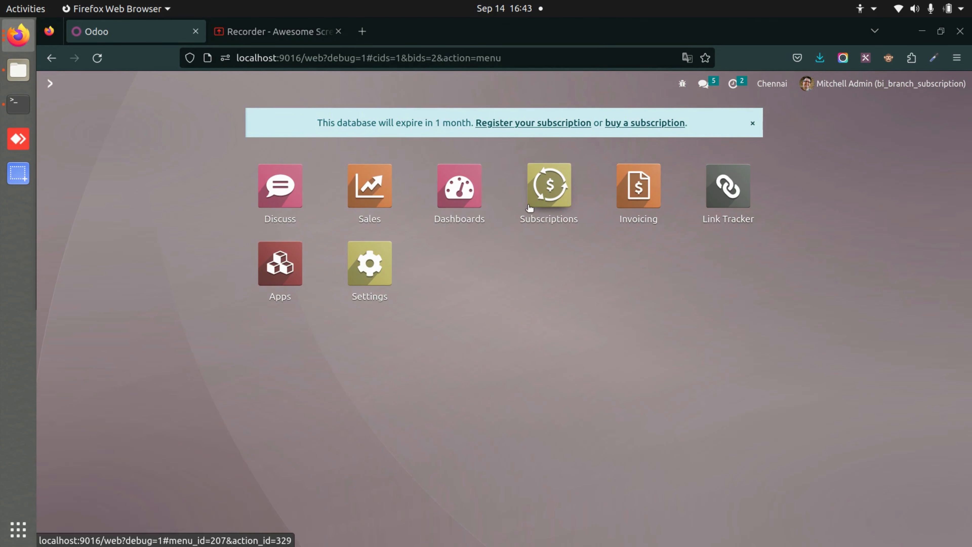
left_click(530, 208)
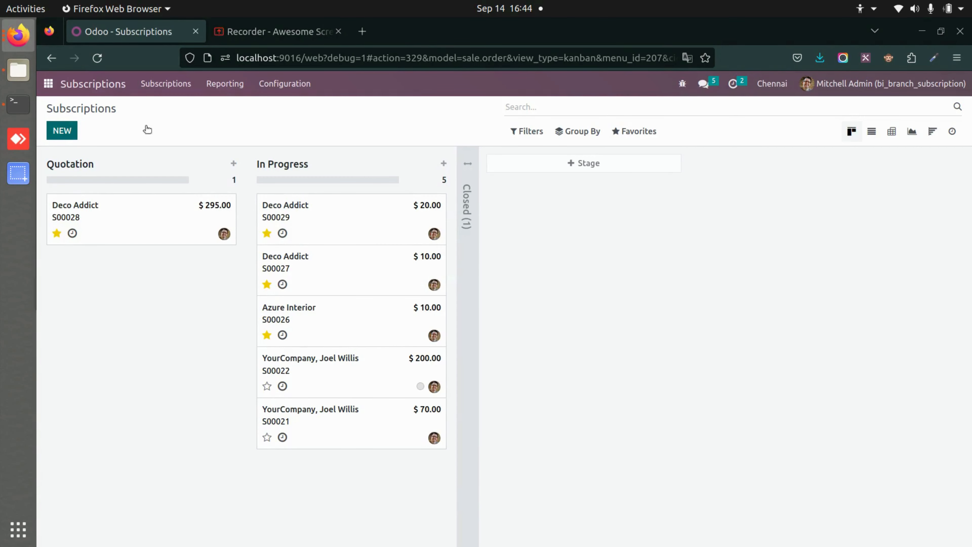
left_click(227, 240)
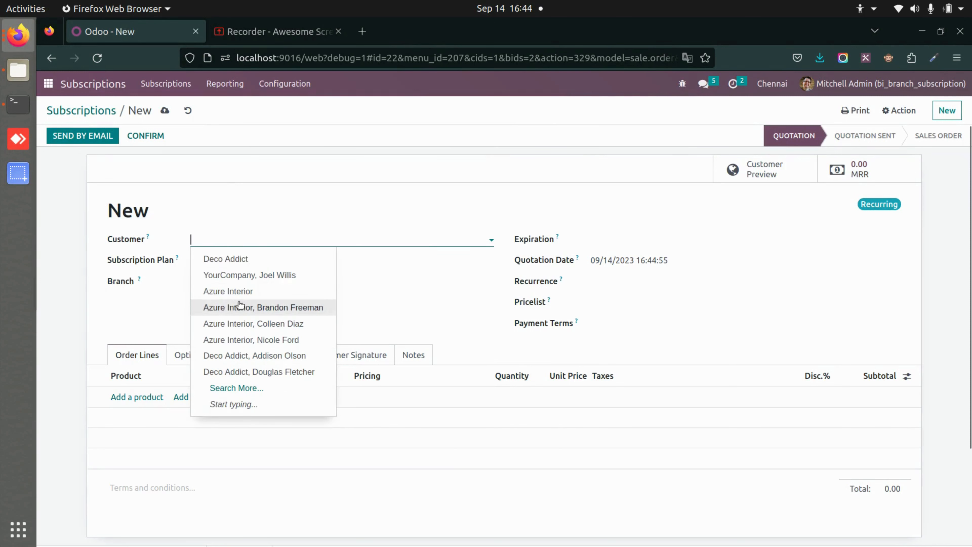
left_click(237, 305)
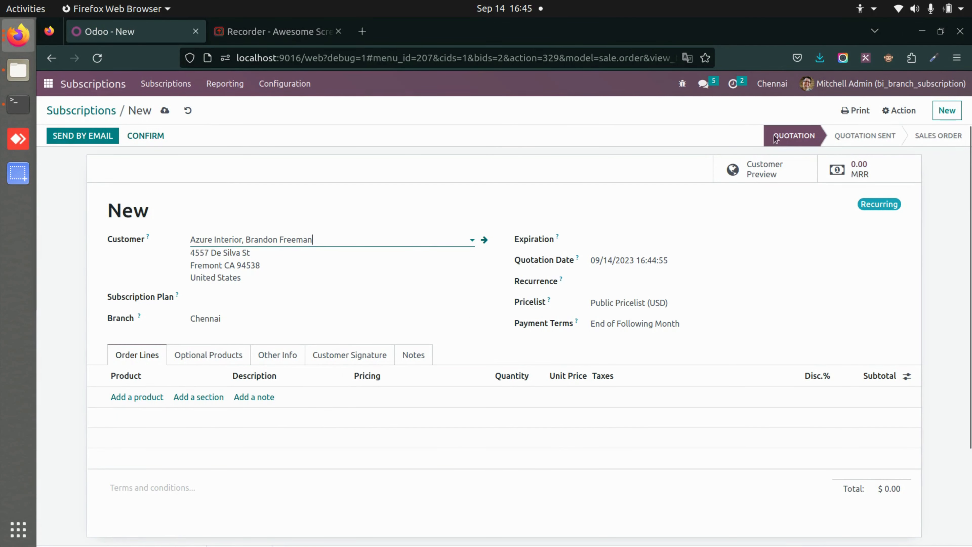
left_click(774, 85)
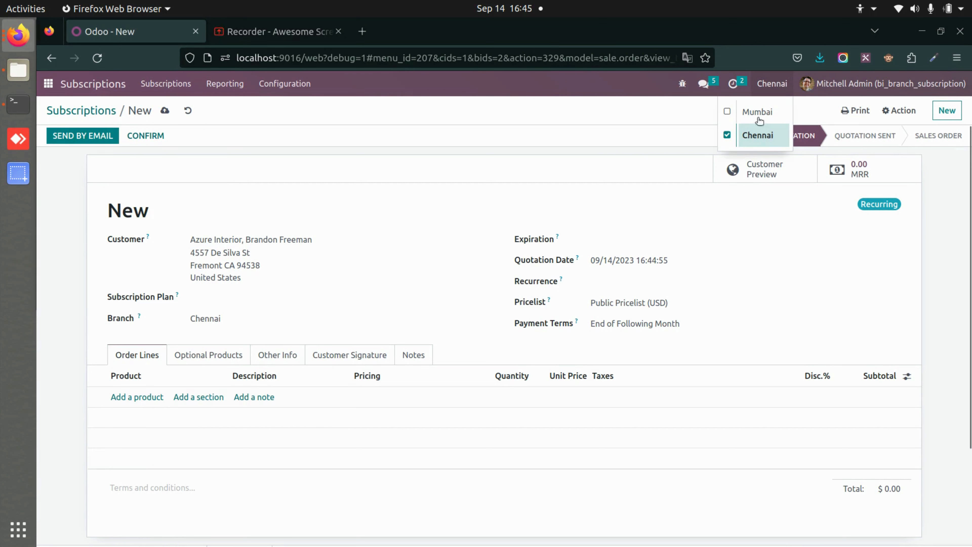
left_click(579, 154)
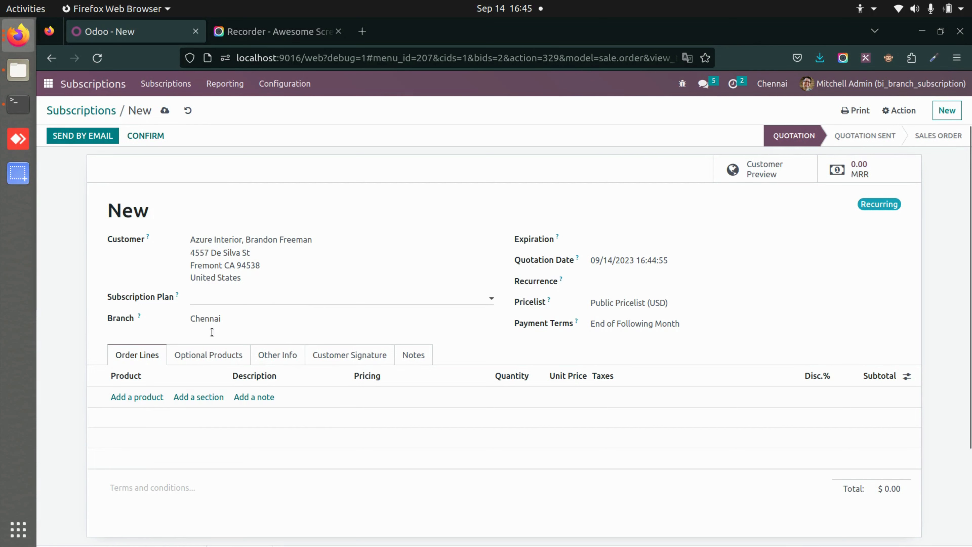
Add Office Cleaning Service (SUB) to the quotation's order lines and try to confirm the quotation.
left_click(149, 399)
type("clea")
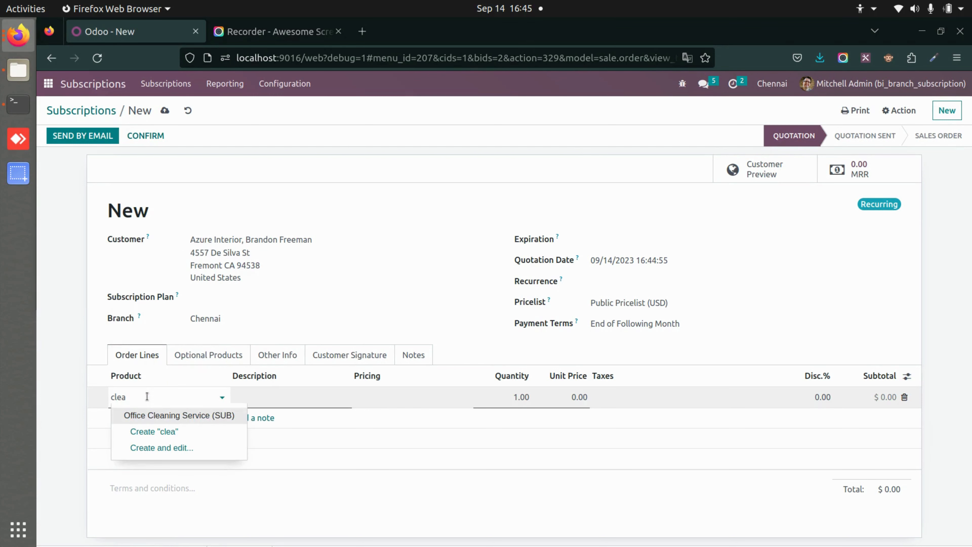
left_click(175, 416)
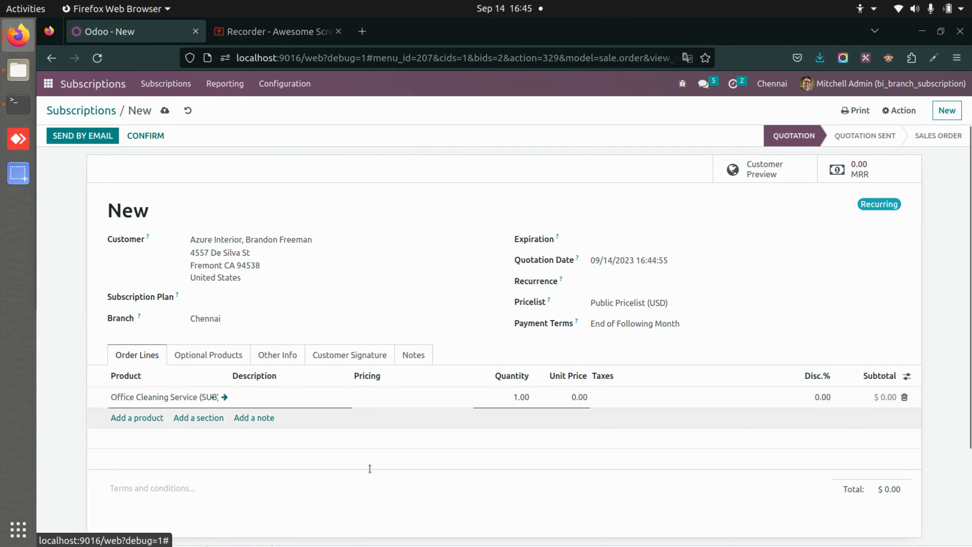
left_click(139, 138)
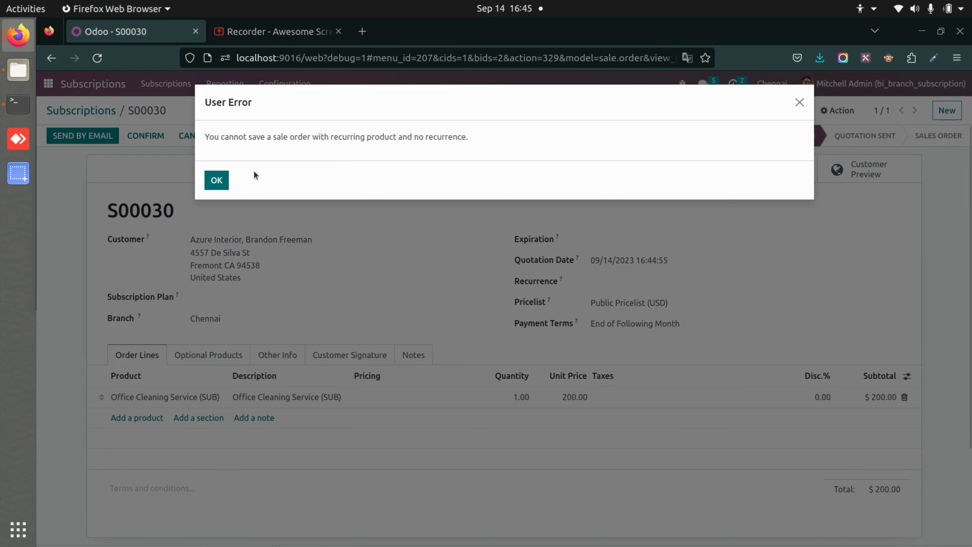
Dismiss the error, set the quotation's recurrence to Monthly and confirm the subscription order.
left_click(217, 180)
left_click(634, 285)
left_click(636, 301)
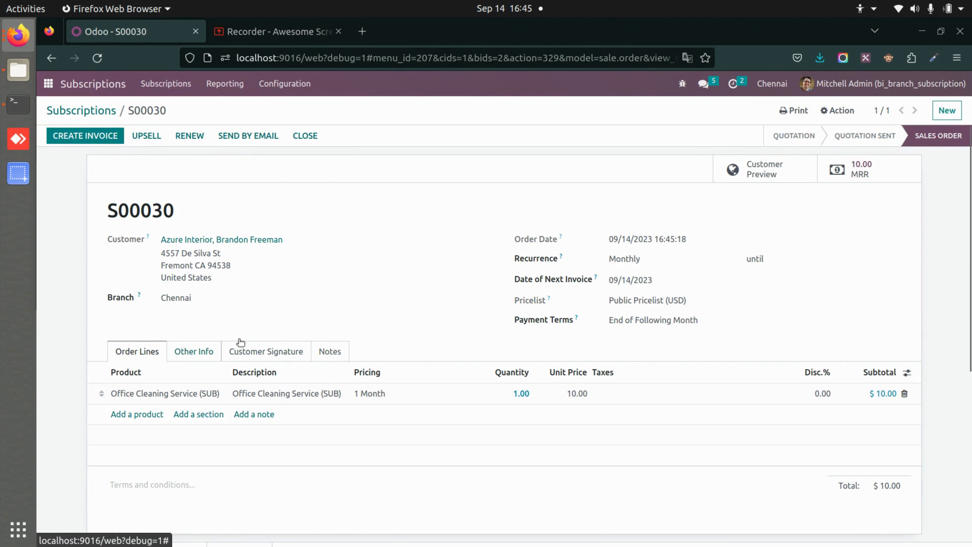
Examine the branch in the subscription order's other information and return to its order lines.
left_click(196, 355)
scroll(276, 481, "down", 5)
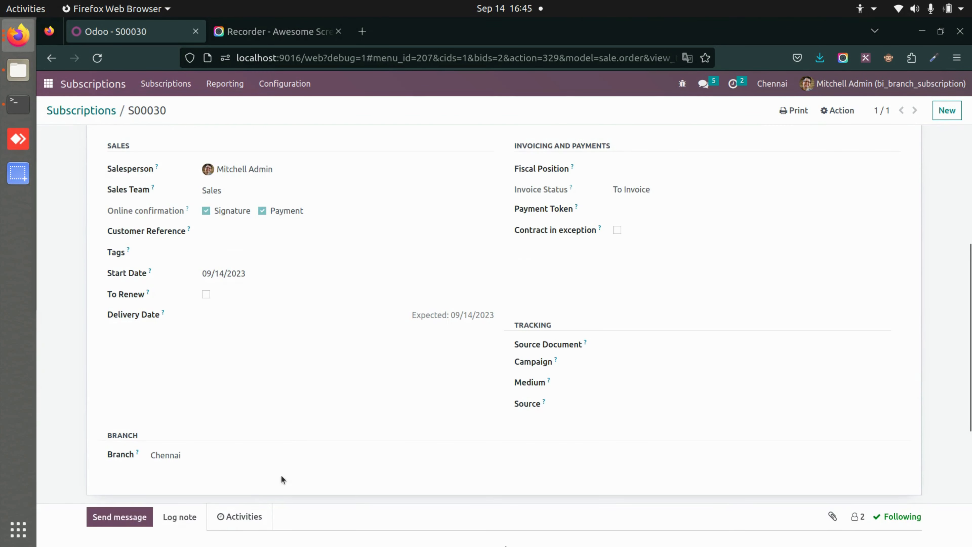
scroll(323, 375, "up", 5)
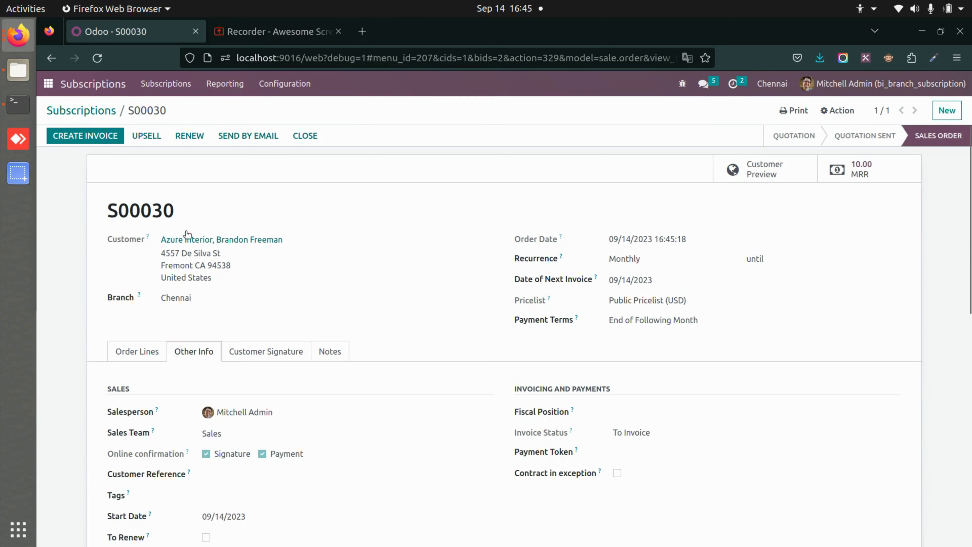
left_click(139, 359)
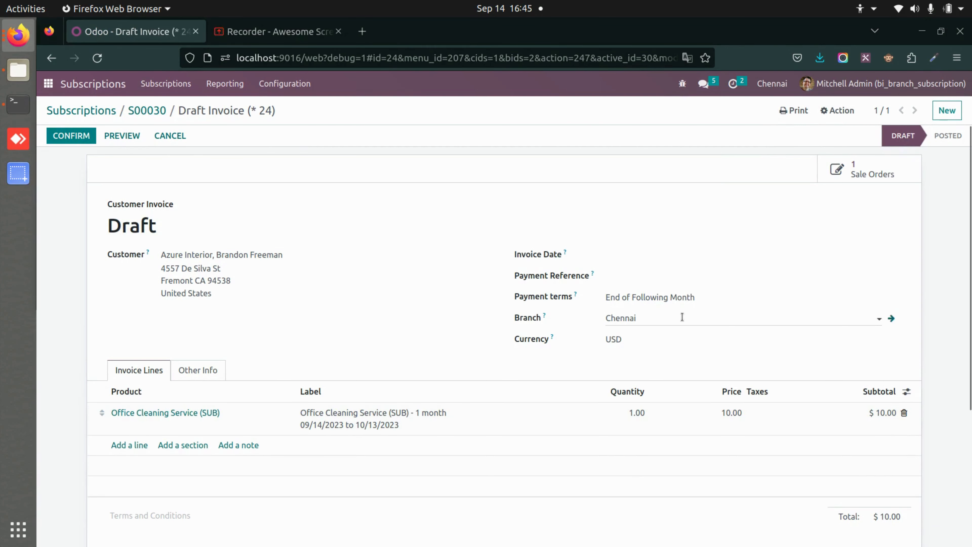
Post the draft customer invoice for the subscription and register its payment through the Bank journal.
left_click(71, 142)
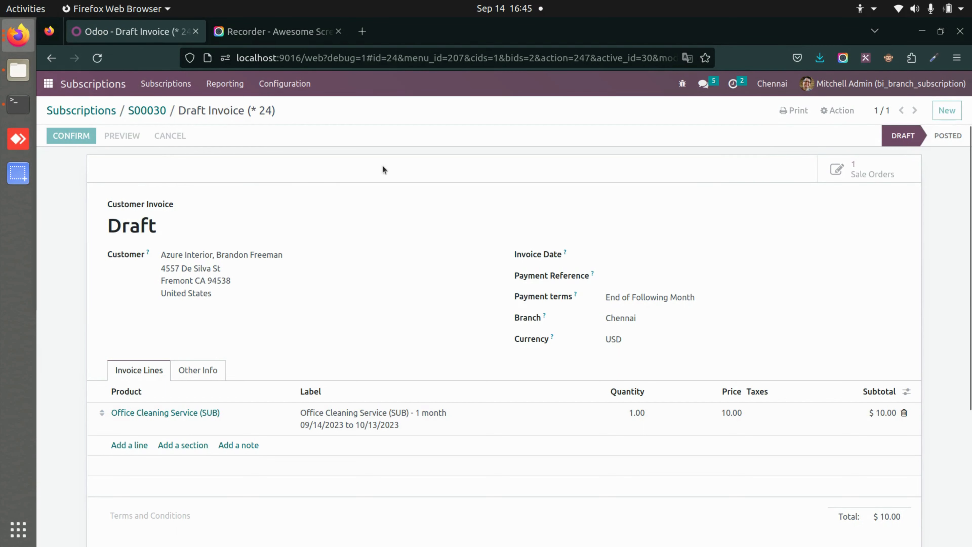
left_click(165, 141)
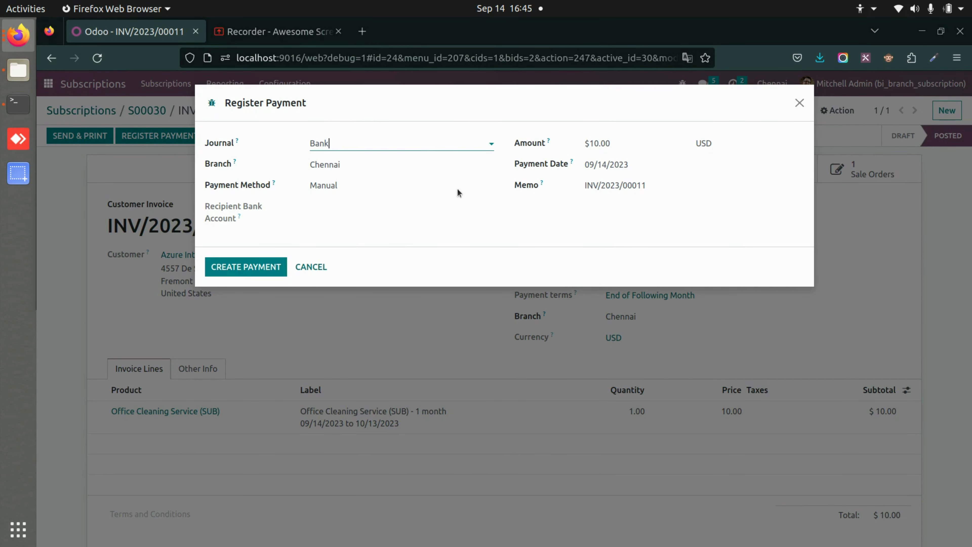
left_click(236, 268)
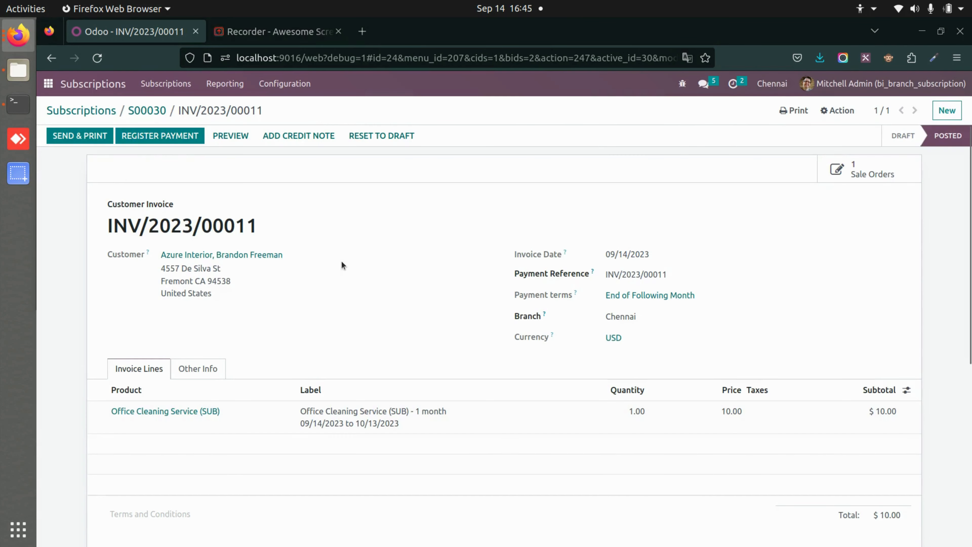
Open the Subscriptions Analysis report and regroup its pivot rows by Branch.
left_click(224, 84)
left_click(247, 109)
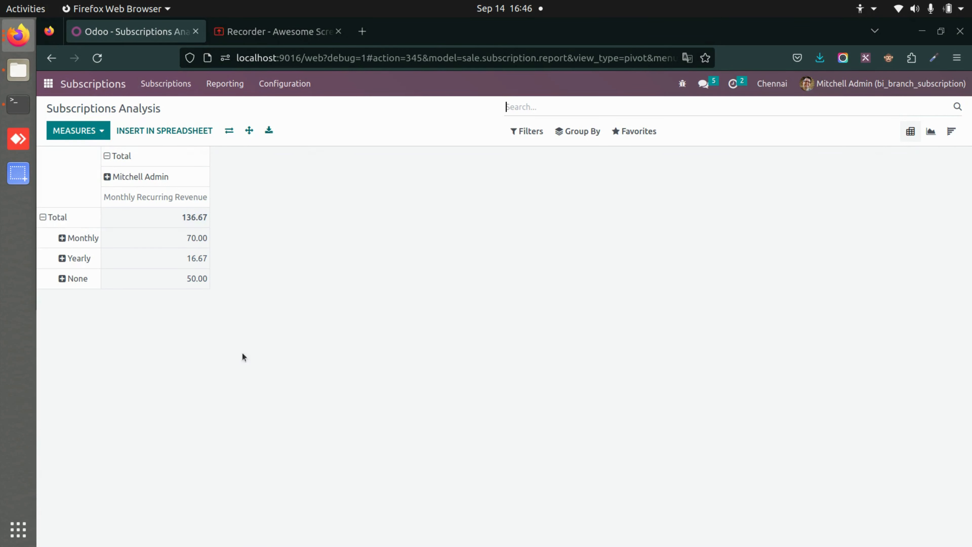
left_click(45, 217)
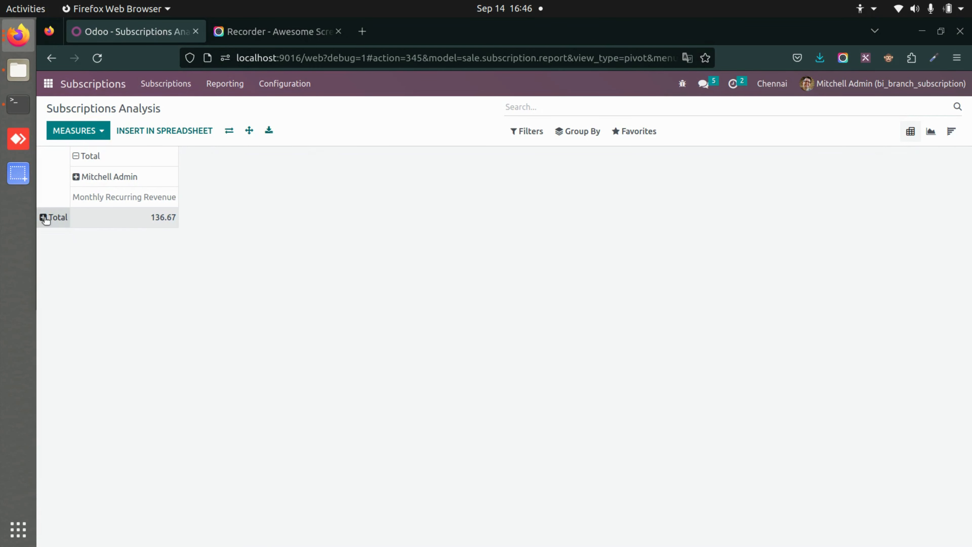
left_click(45, 219)
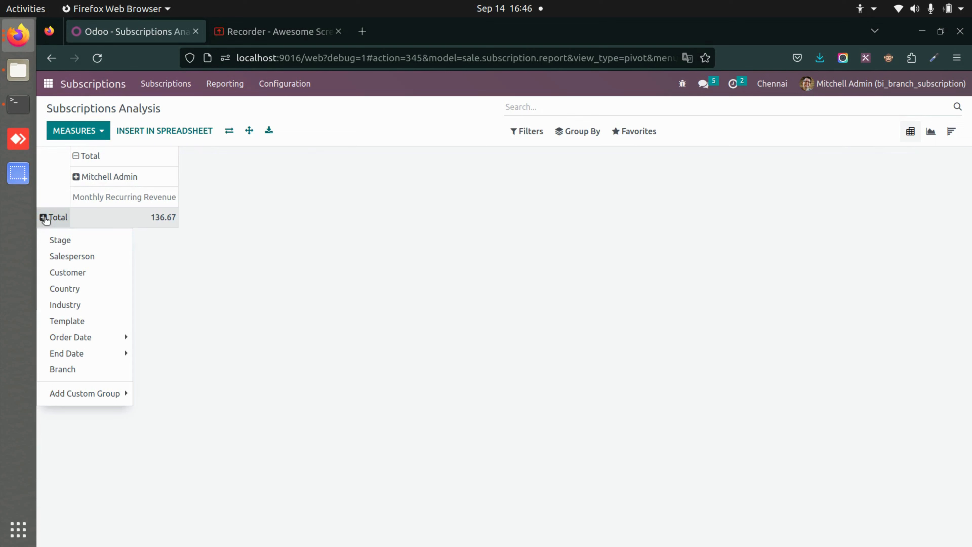
left_click(83, 374)
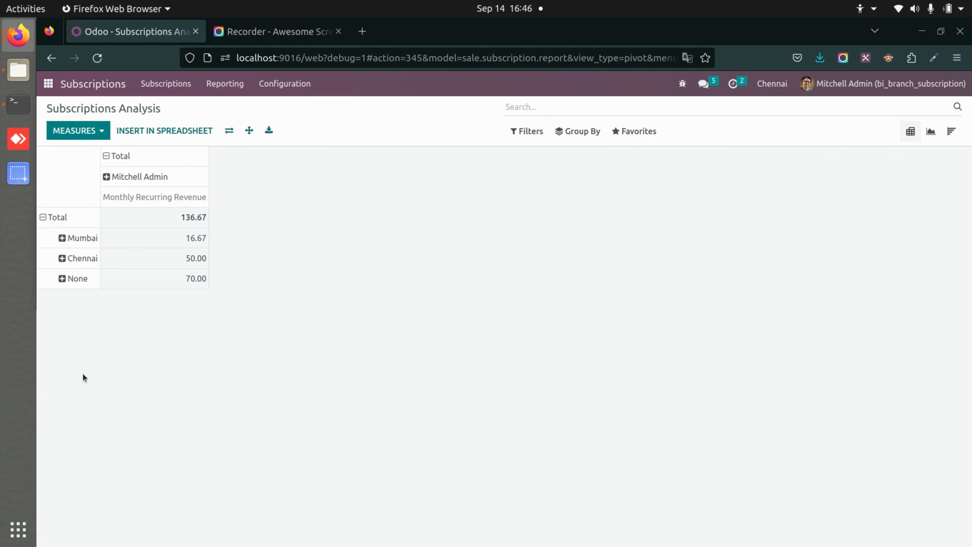
Break down the Mumbai row of the pivot by Salesperson and return to the apps overview.
left_click(72, 238)
left_click(73, 279)
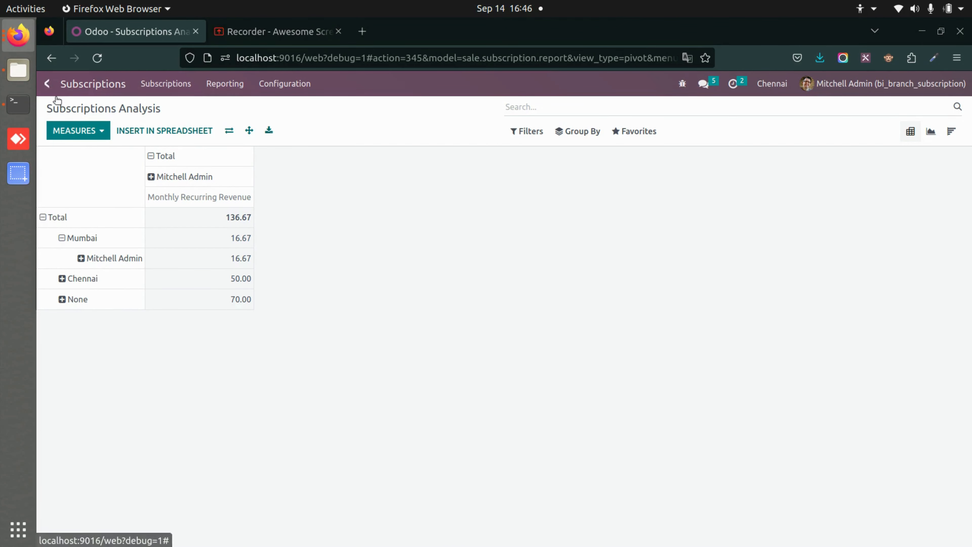
left_click(49, 83)
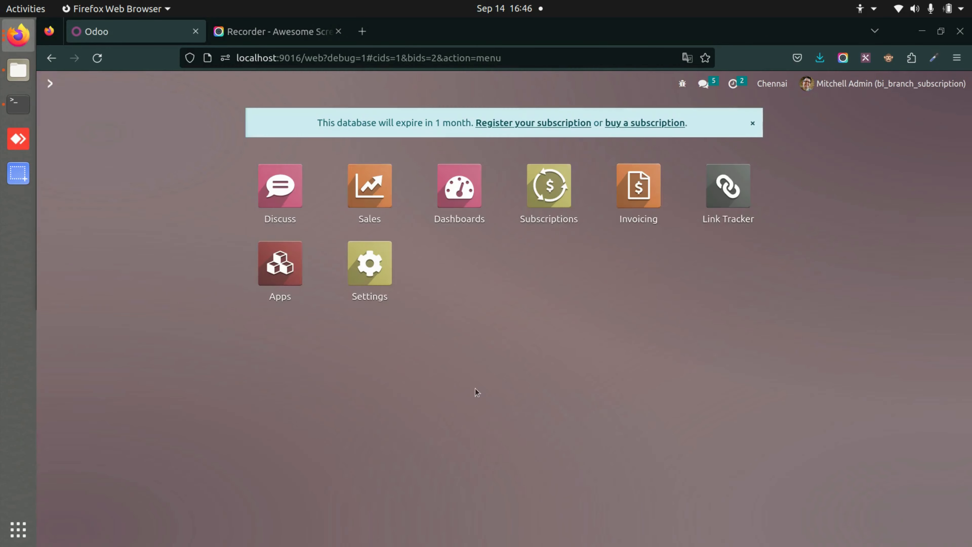